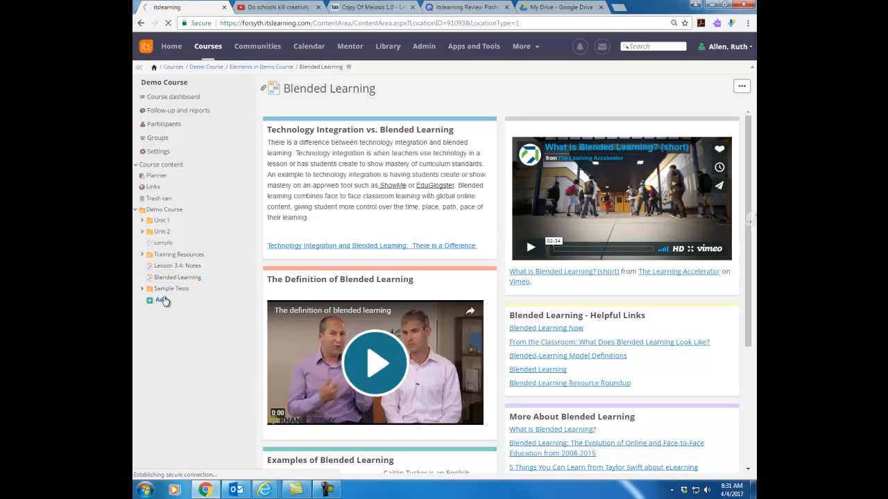
- Add a new Note element to the Demo Course folder
left_click(163, 300)
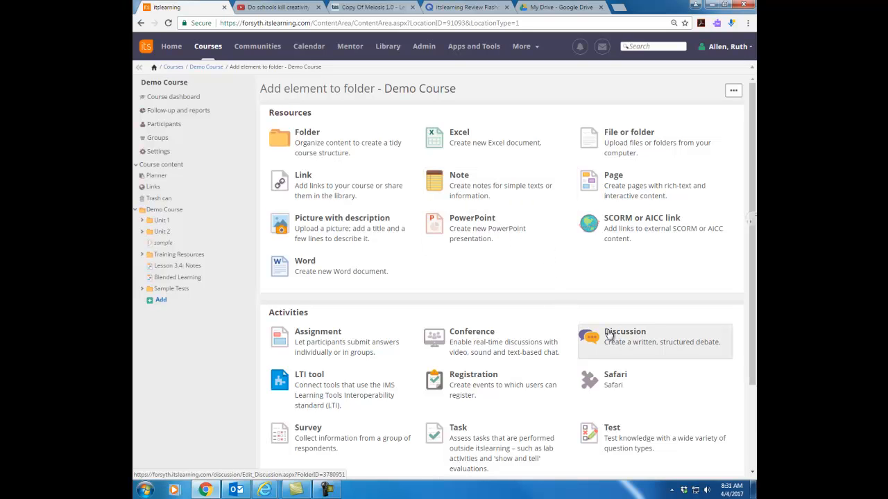
scroll(610, 337, "down", 3)
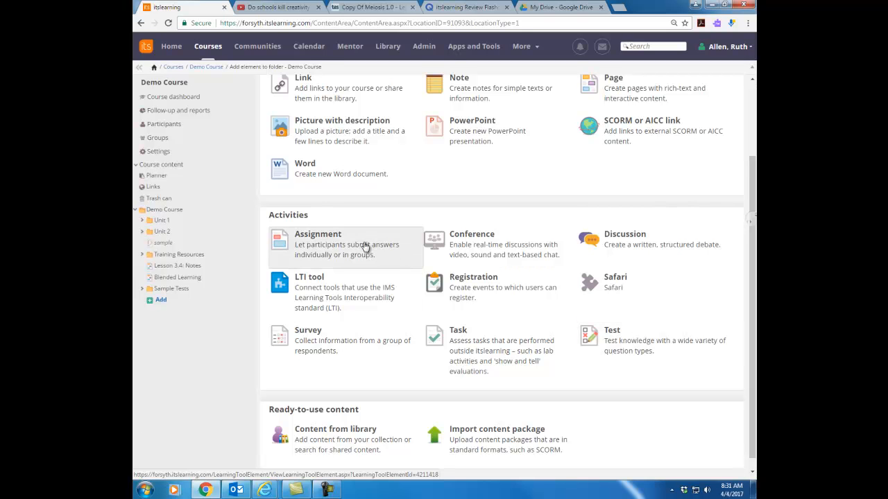
scroll(641, 179, "up", 3)
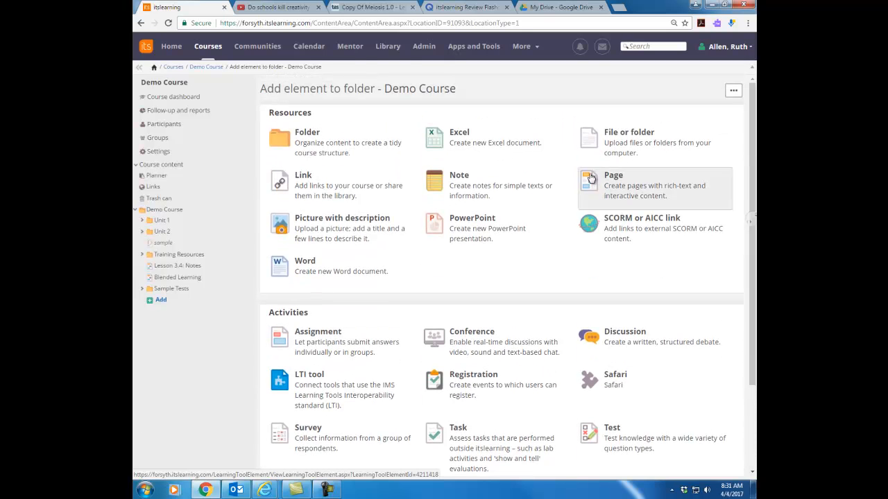
left_click(516, 192)
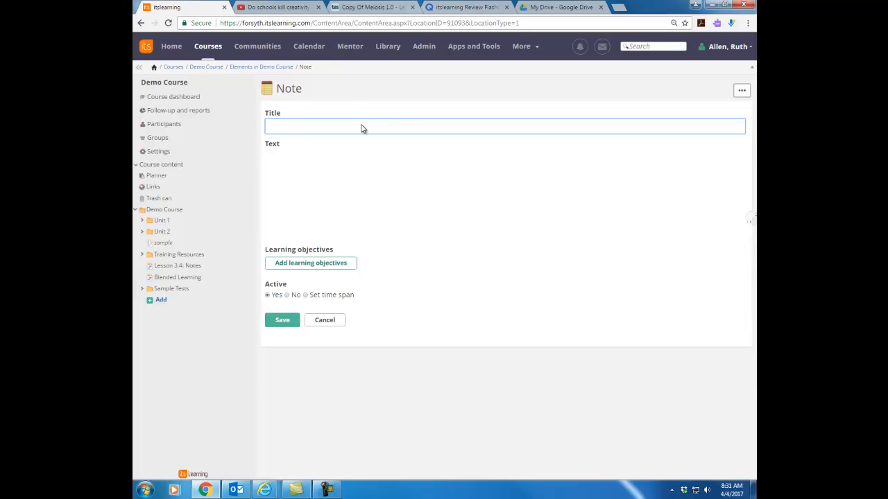
- Title the note "Sample Embedding" and enter "Type information" as its body text, leaving the title and text unformatted
type("Sample Em")
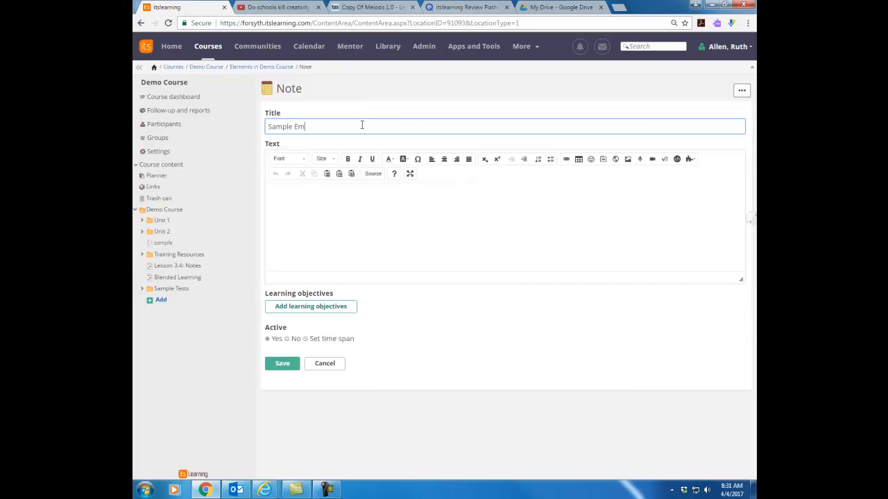
type("bedding")
left_click(397, 193)
type("Type information")
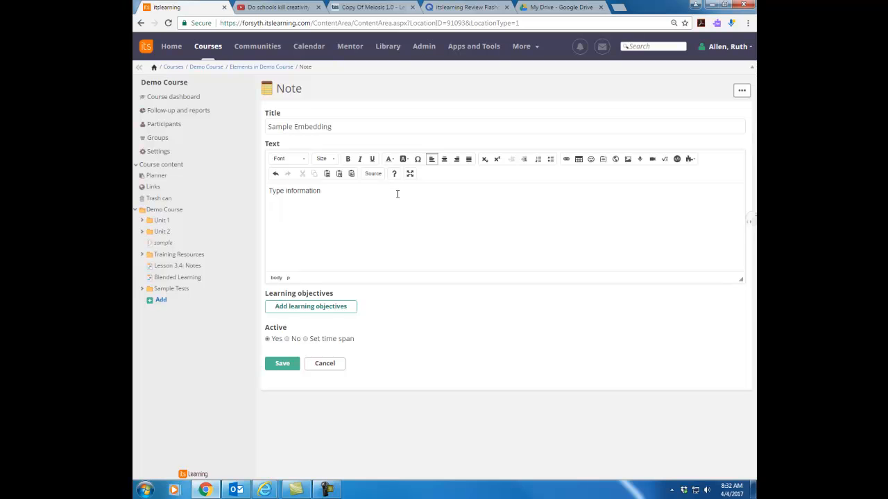
- Switch to the YouTube video "Do schools kill creativity?" and show its embed code with the expanded embed options
left_click(275, 8)
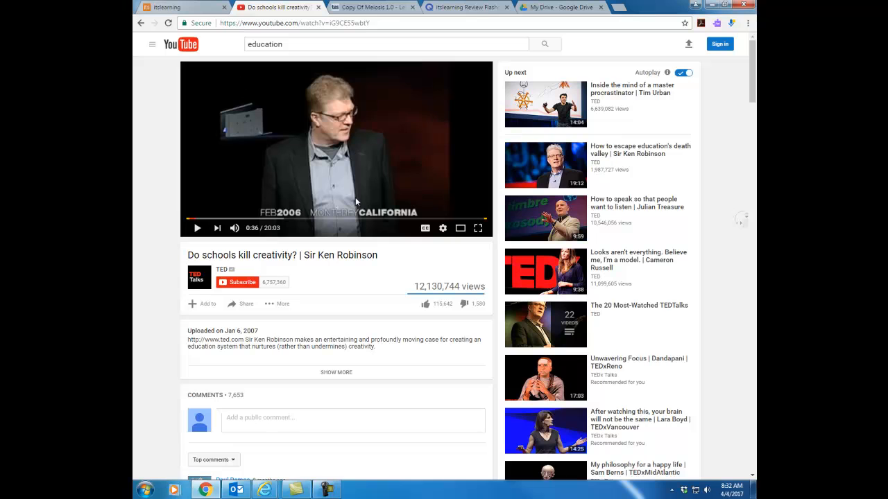
left_click(244, 305)
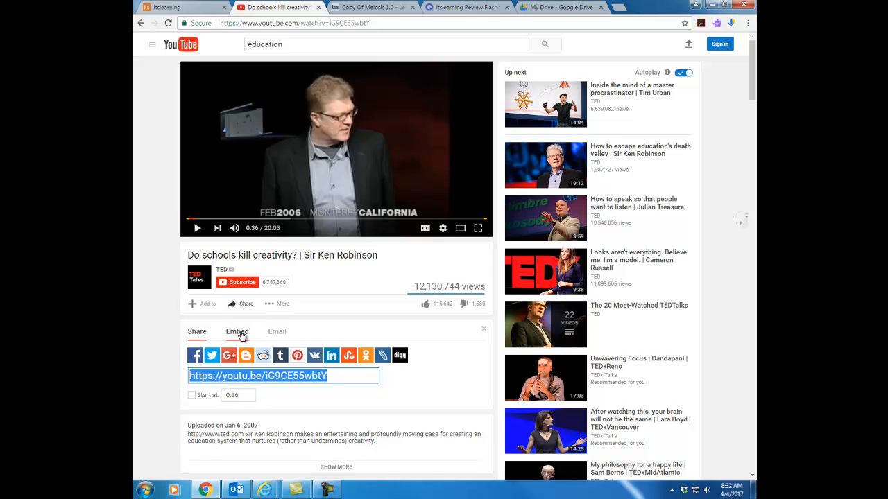
left_click(237, 332)
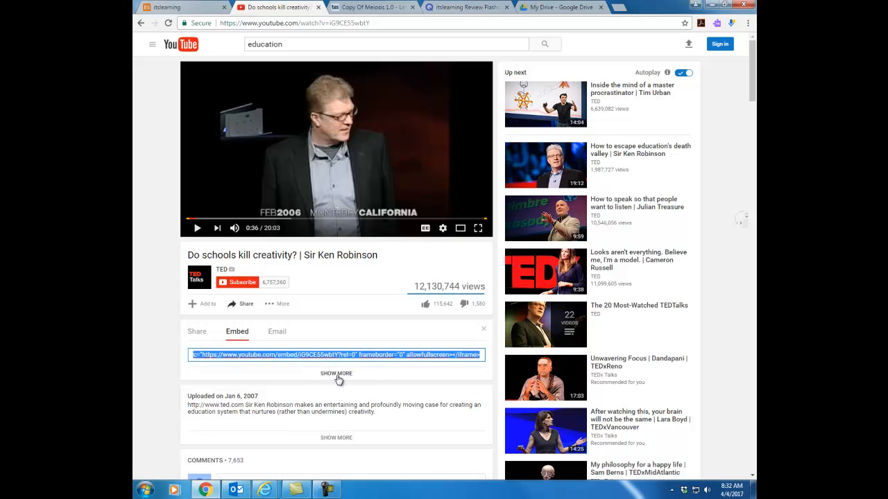
left_click(337, 373)
scroll(338, 379, "down", 2)
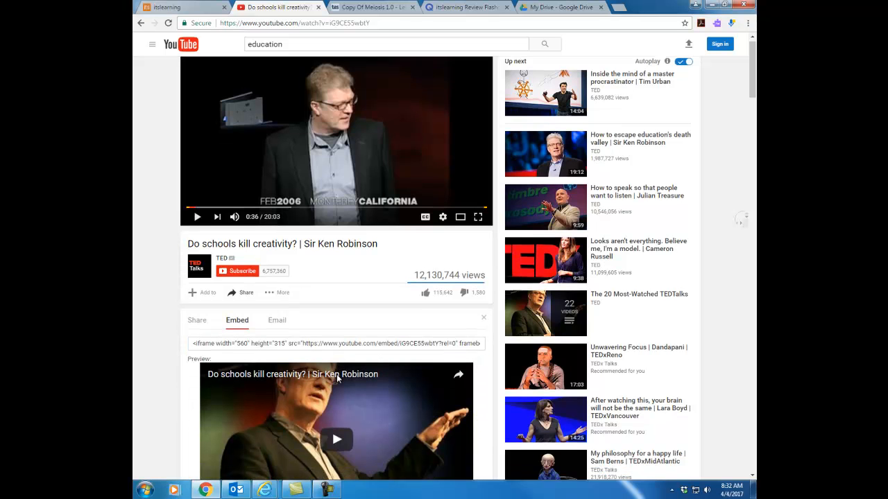
scroll(338, 379, "down", 1)
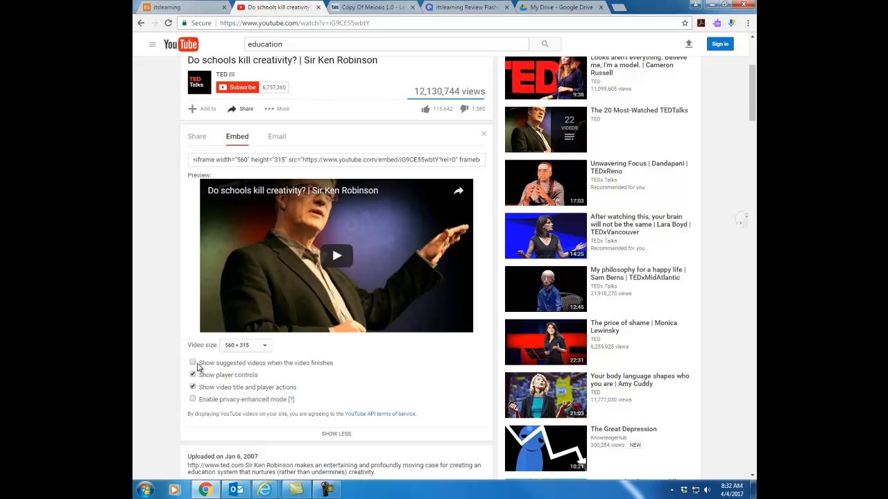
- Copy the video's complete iframe embed code
scroll(197, 368, "up", 1)
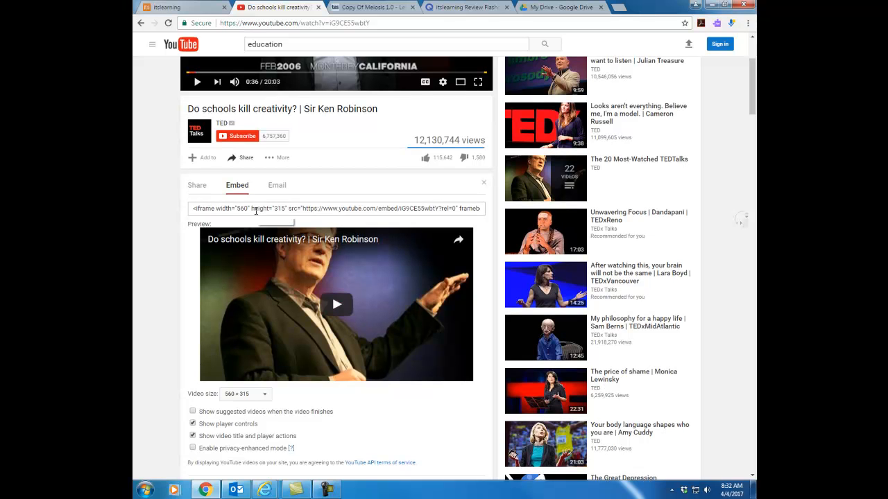
left_click(255, 210)
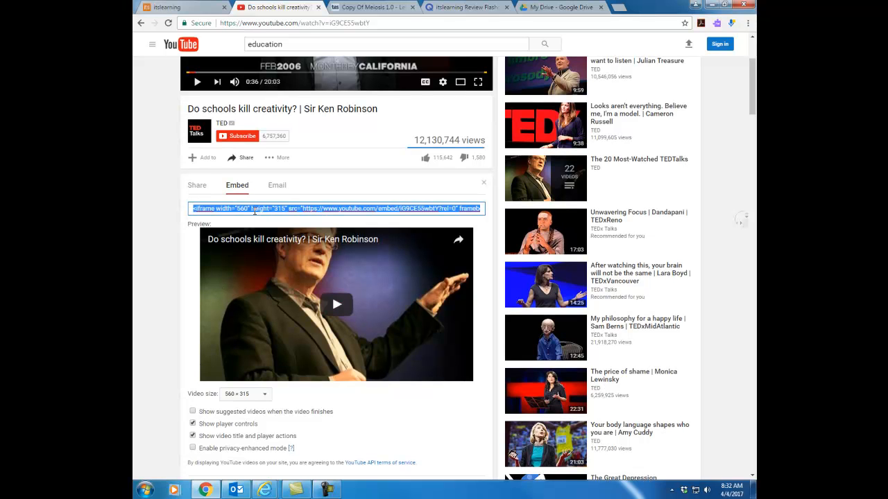
right_click(254, 210)
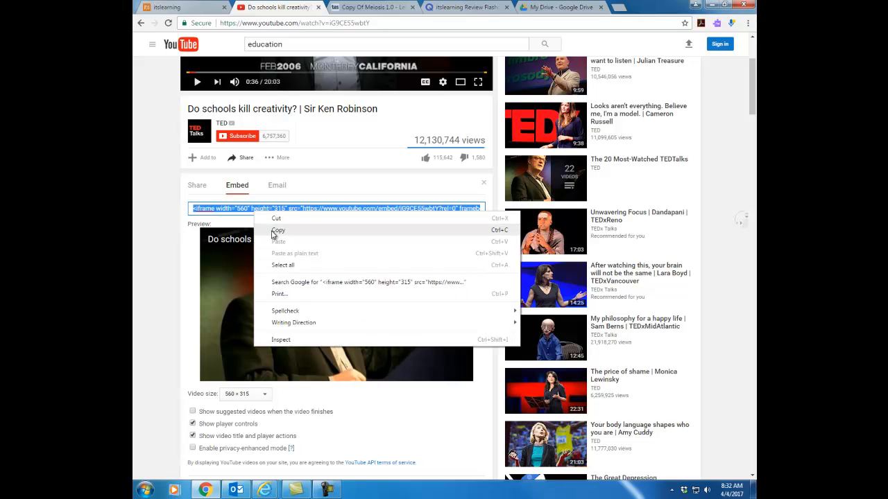
left_click(276, 231)
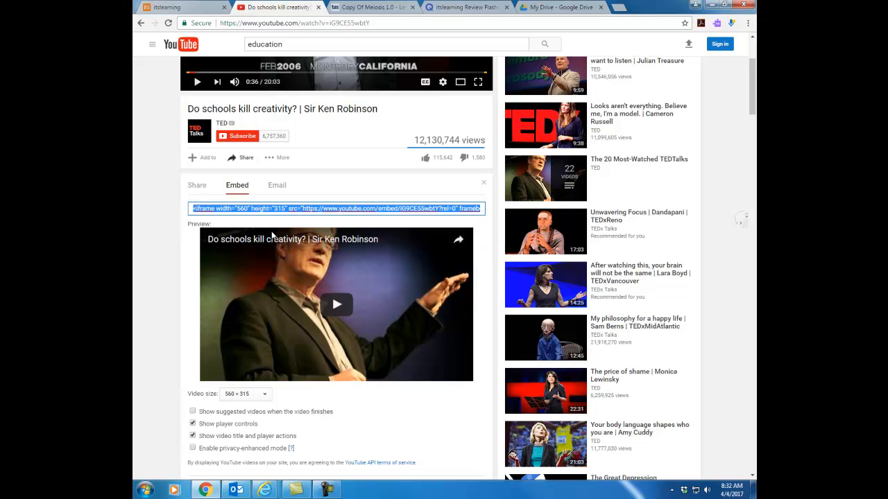
- Return to the itslearning note and paste the iframe code into its HTML source between the two blank paragraphs, then restore the normal editing view
left_click(179, 7)
left_click(302, 217)
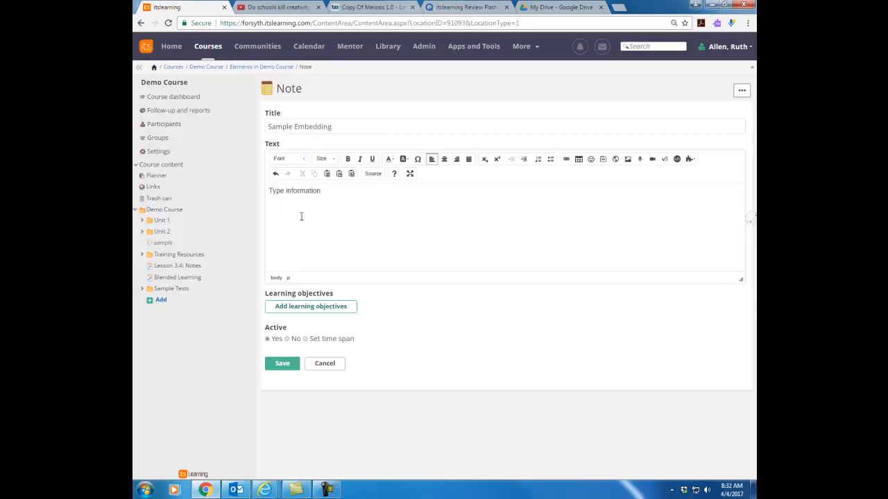
left_click(372, 174)
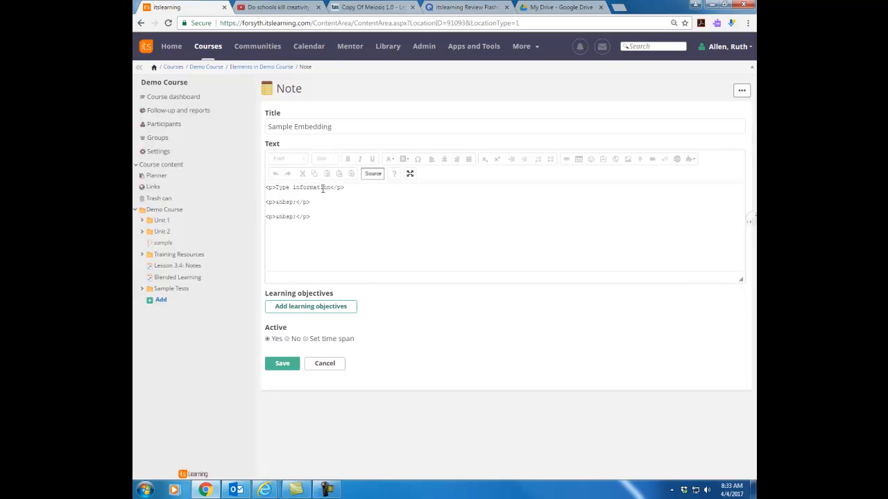
left_click(299, 209)
right_click(298, 209)
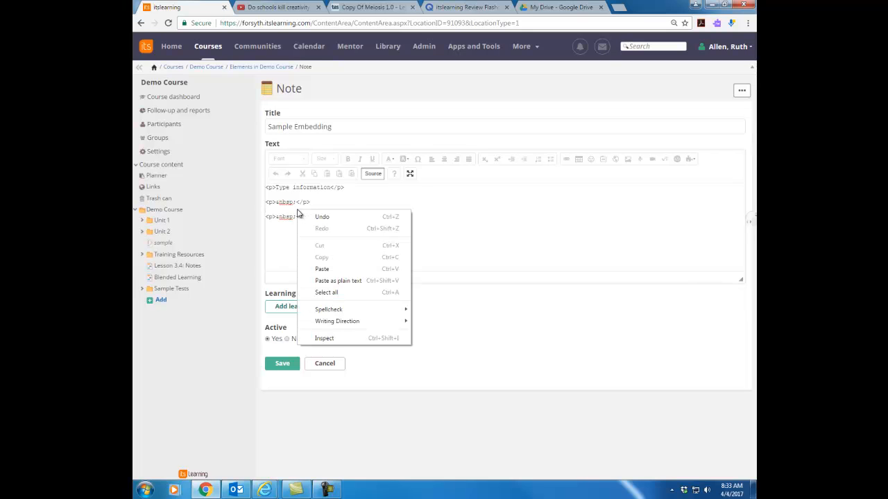
left_click(321, 269)
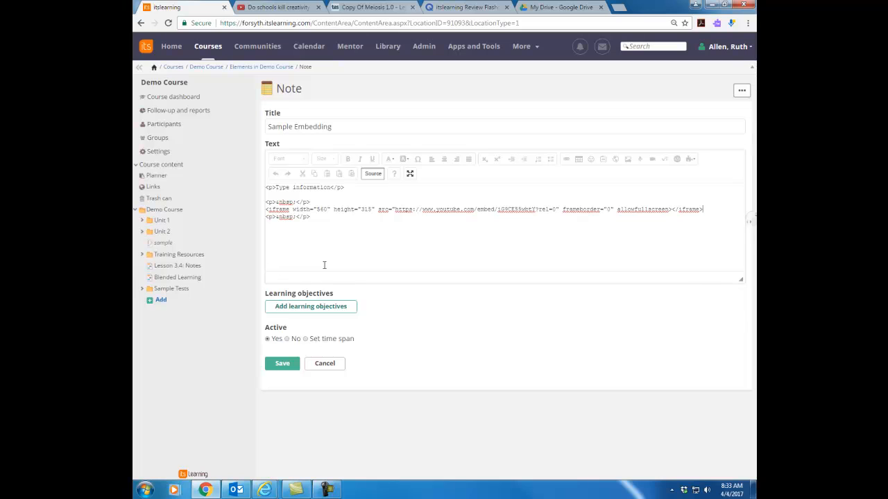
left_click(373, 174)
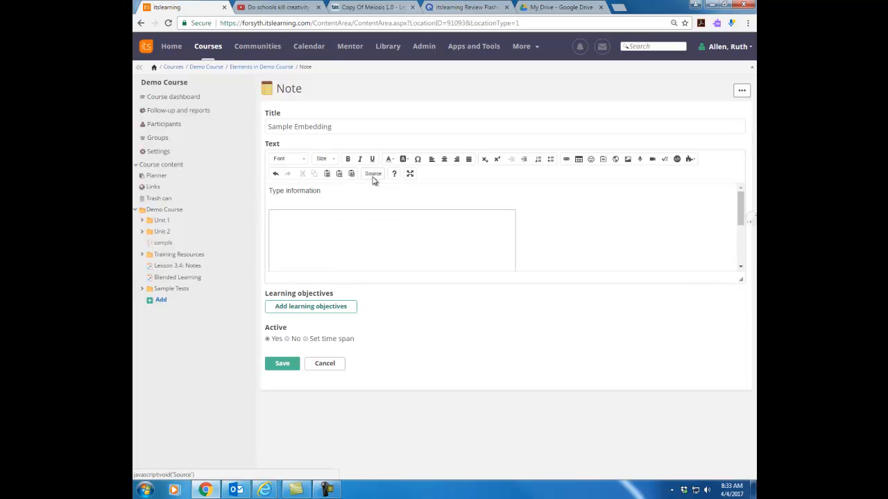
- Check the embedded frame in the note's text and save the note
scroll(492, 250, "down", 2)
scroll(492, 251, "up", 2)
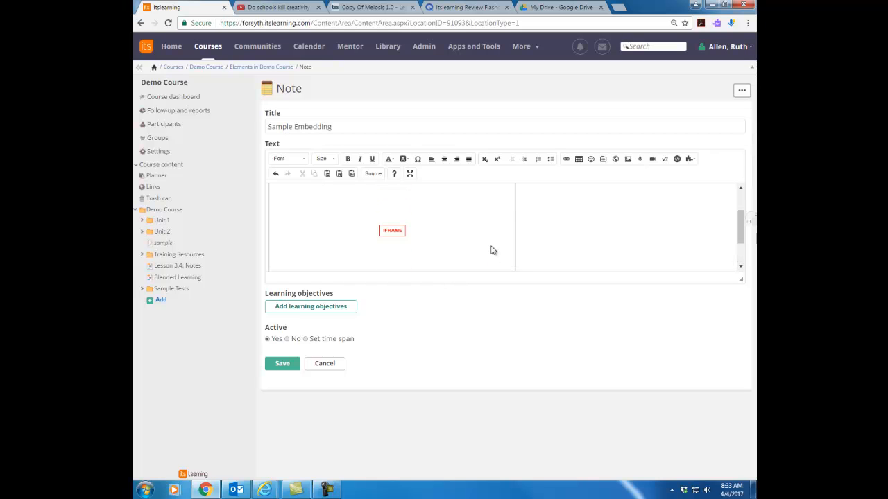
scroll(491, 250, "down", 2)
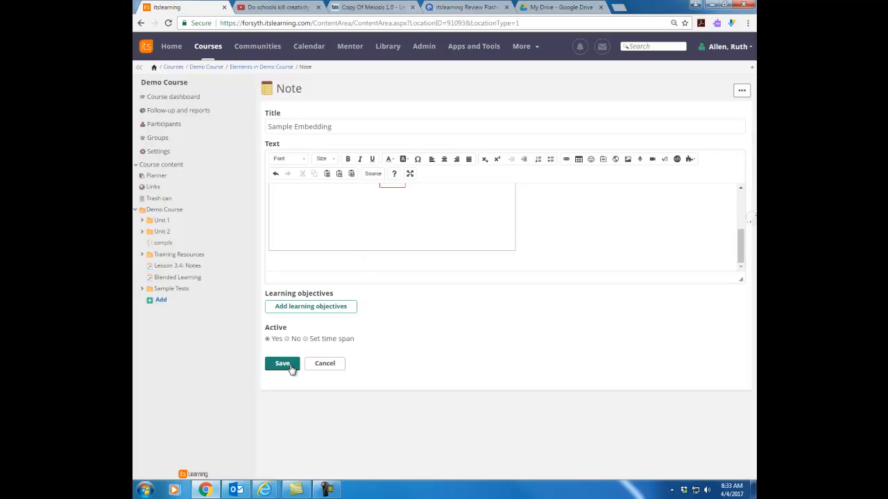
left_click(291, 369)
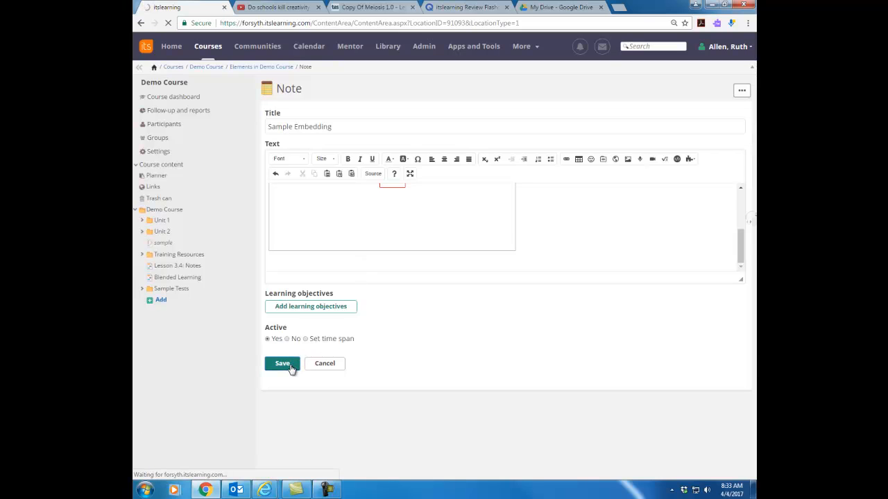
left_click(281, 151)
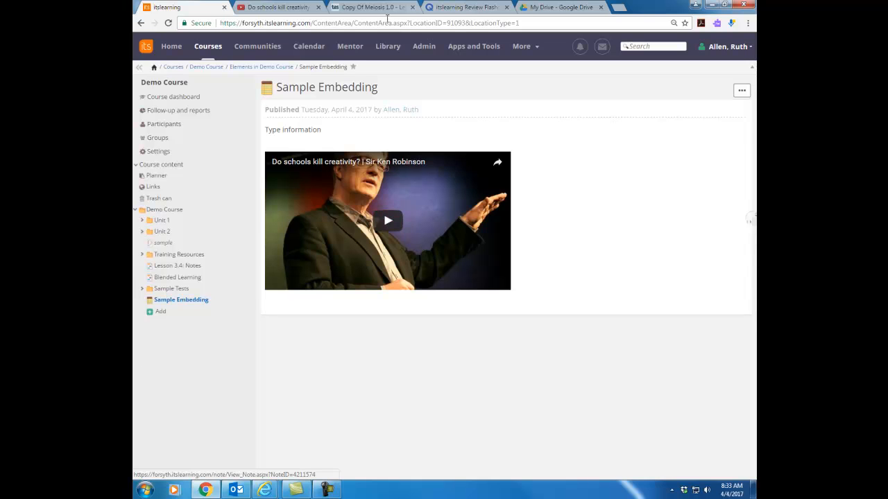
- Switch to the Tes Teach lesson "Copy of Meiosis 1.0" and display its embed code among the sharing options
left_click(385, 8)
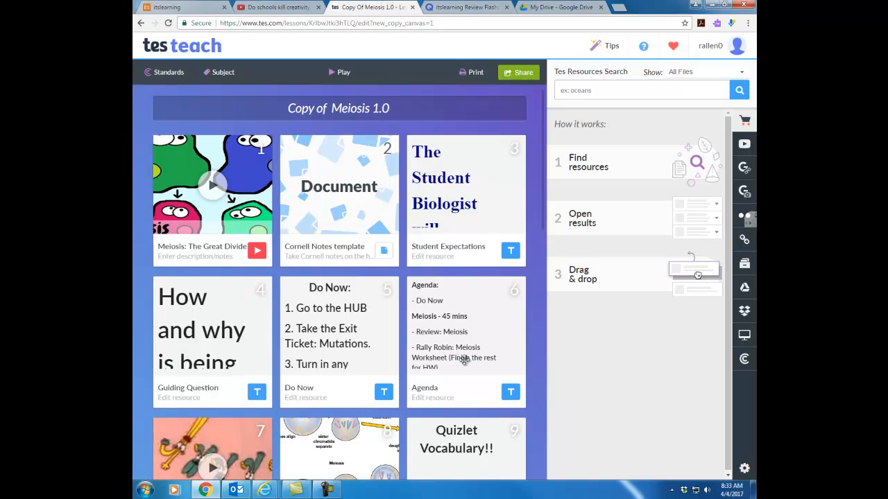
mouse_move(461, 355)
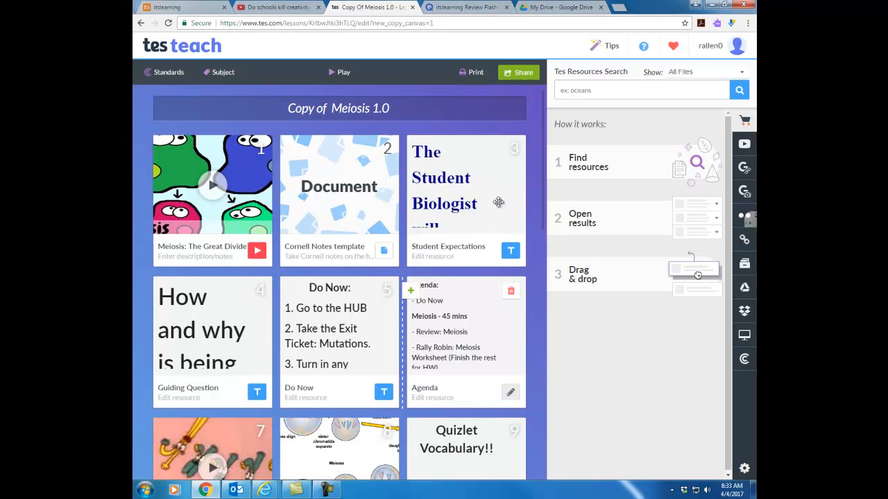
left_click(522, 74)
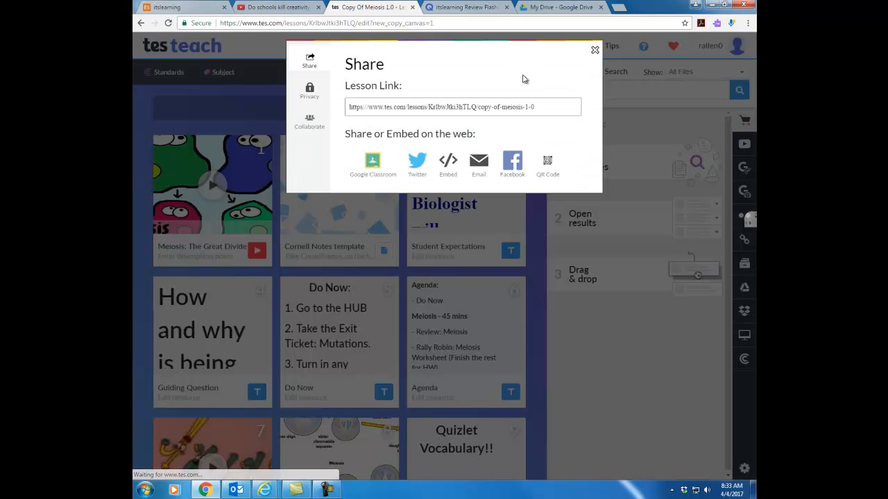
left_click(448, 174)
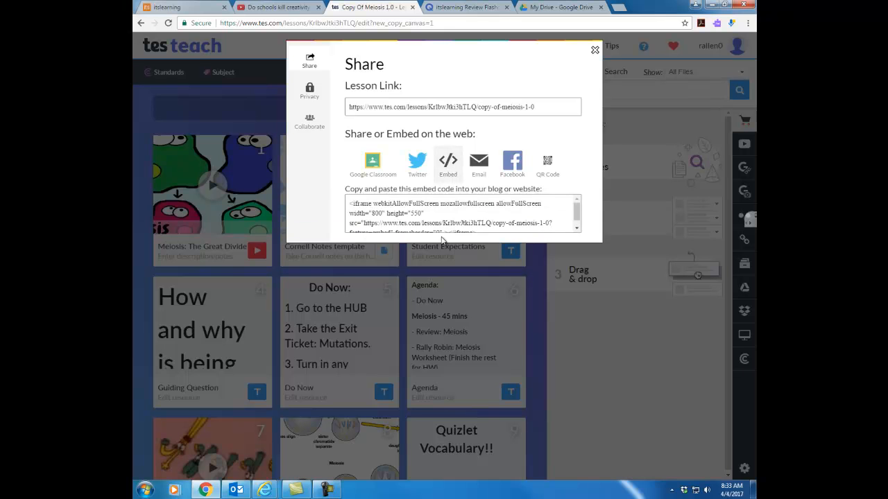
- Switch to the Quizlet set "itslearning Review", view the embed code for its Match study mode, and close the embed dialog
left_click(470, 8)
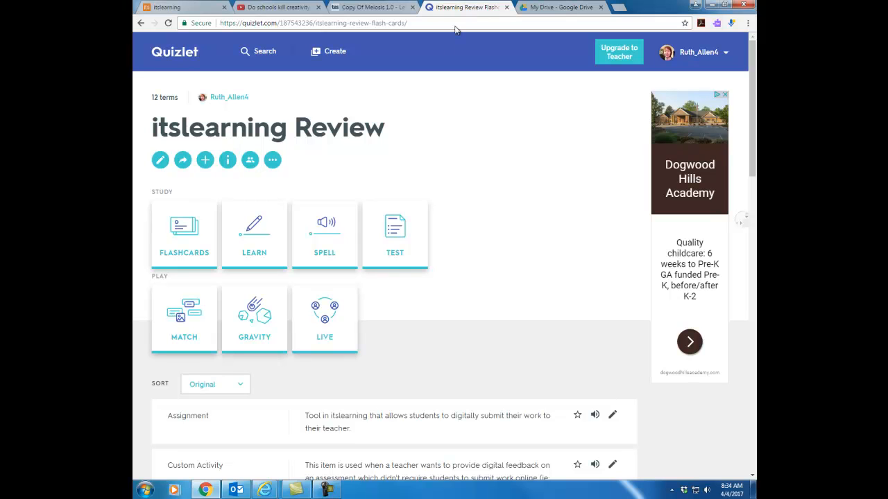
left_click(272, 162)
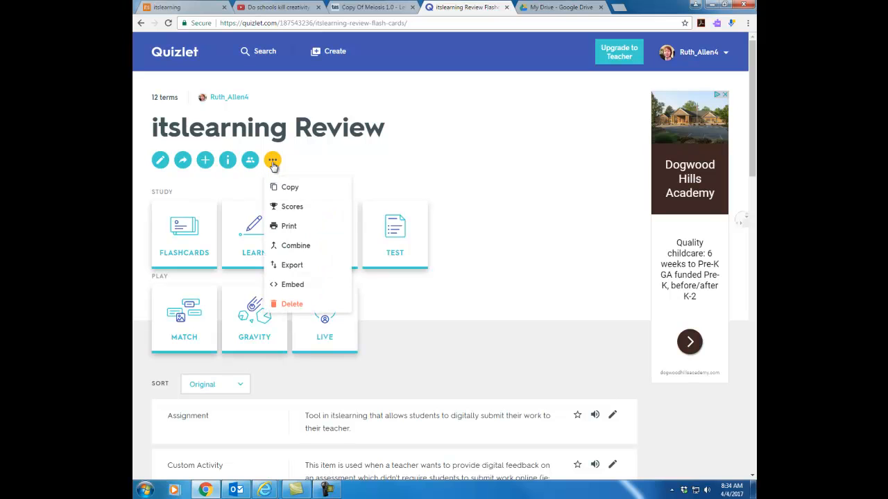
left_click(300, 287)
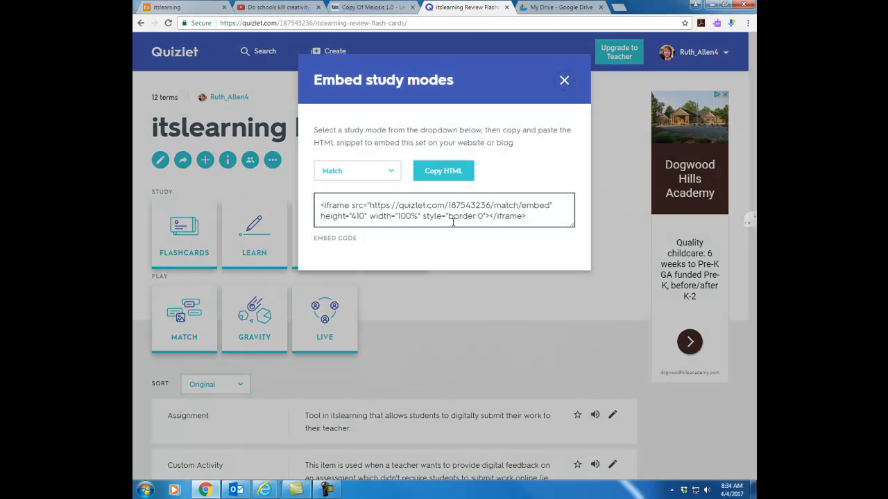
left_click(563, 81)
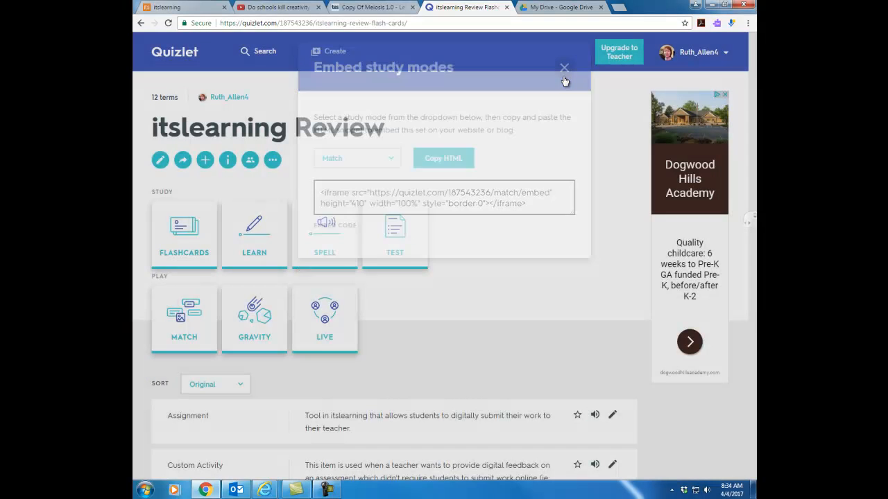